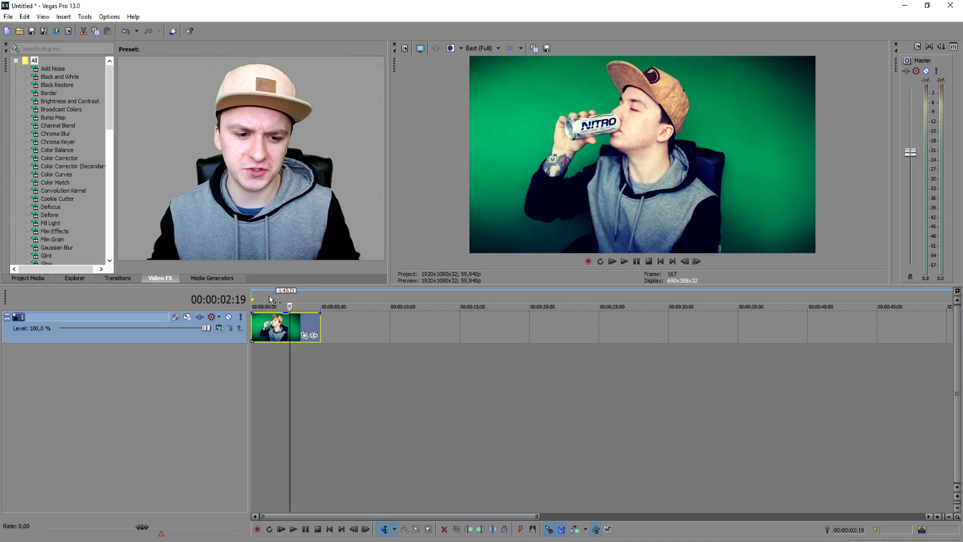
In Pan/Crop, enable the mask and trace anchor points around the man and his can
{"action": "scroll", "coordinate": [284, 344], "scroll_direction": "up", "scroll_amount": 5}
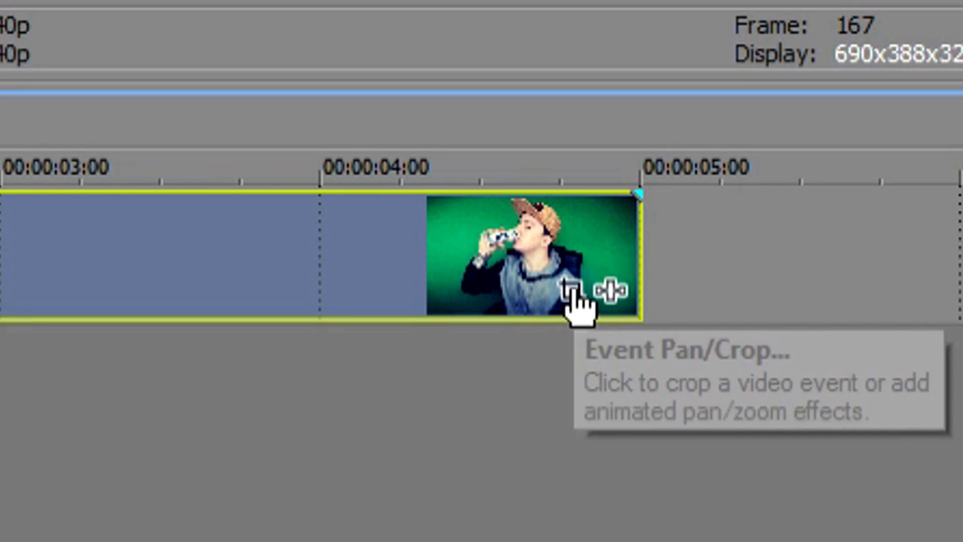
{"action": "left_click", "coordinate": [607, 336]}
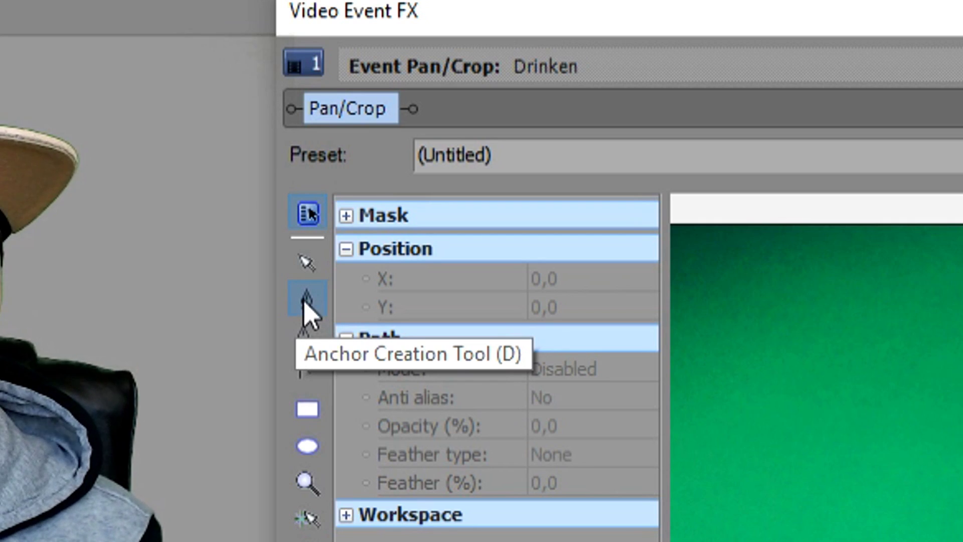
{"action": "left_click", "coordinate": [387, 138]}
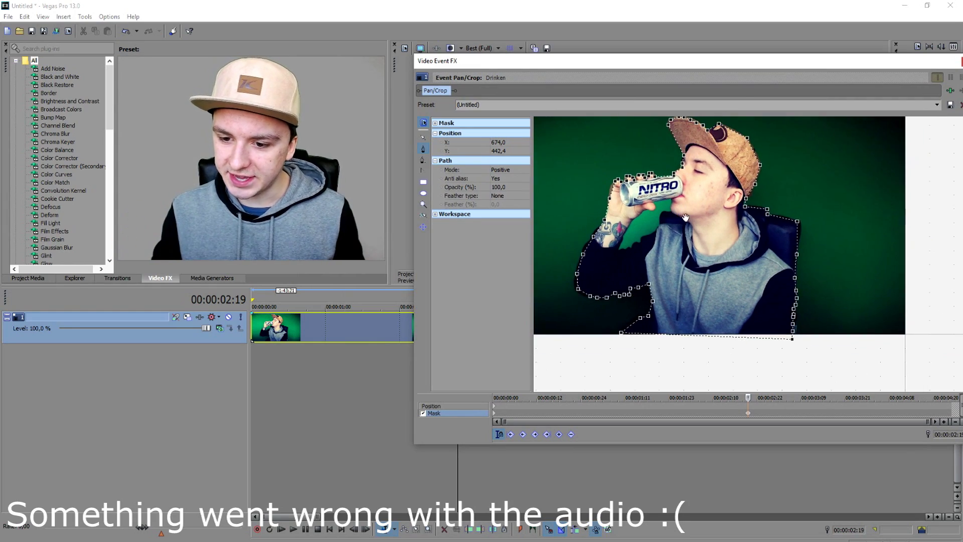
{"action": "left_click_drag", "start_coordinate": [883, 67], "coordinate": [870, 252]}
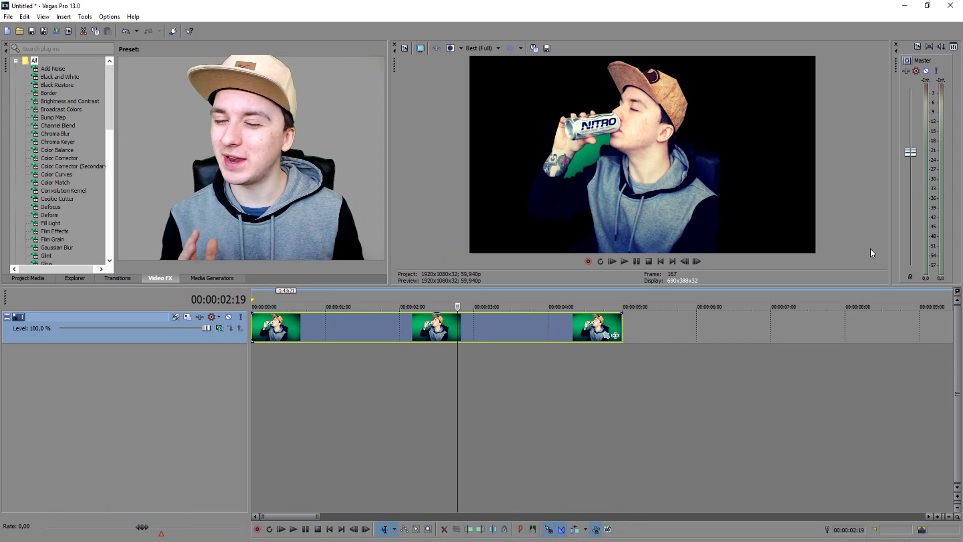
Add the Wood noise texture on a new second track and slide it to the timeline start
{"action": "scroll", "coordinate": [573, 350], "scroll_direction": "down", "scroll_amount": 3}
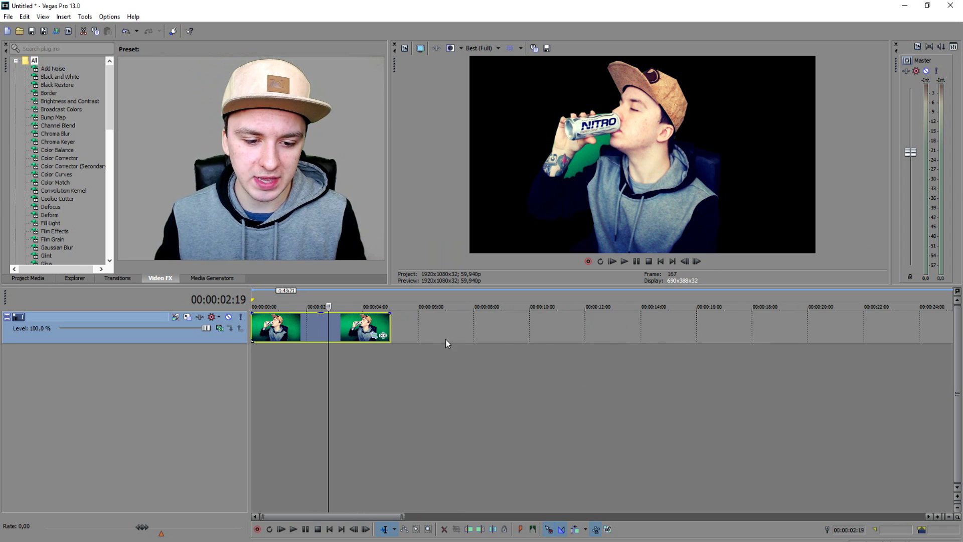
{"action": "scroll", "coordinate": [381, 326], "scroll_direction": "up", "scroll_amount": 2}
{"action": "left_click", "coordinate": [331, 326]}
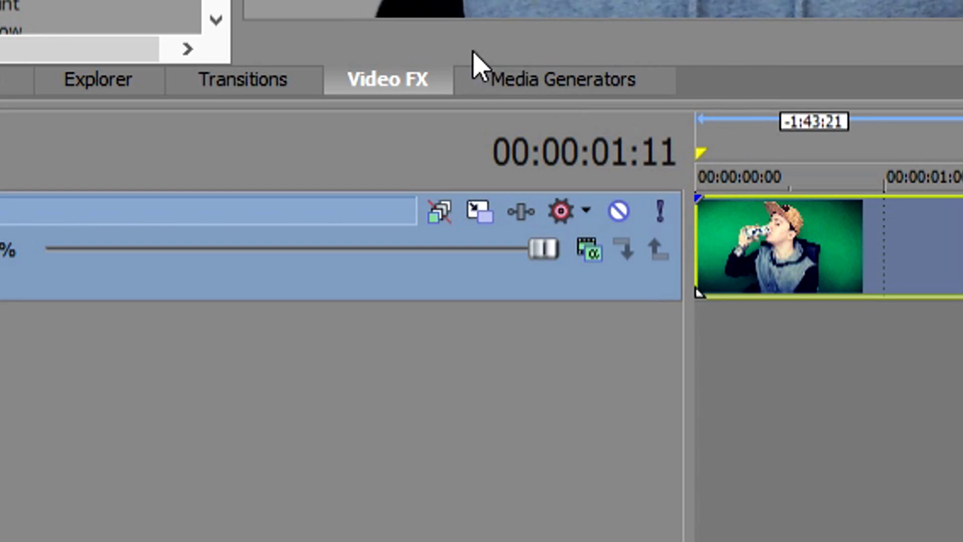
{"action": "left_click", "coordinate": [535, 84]}
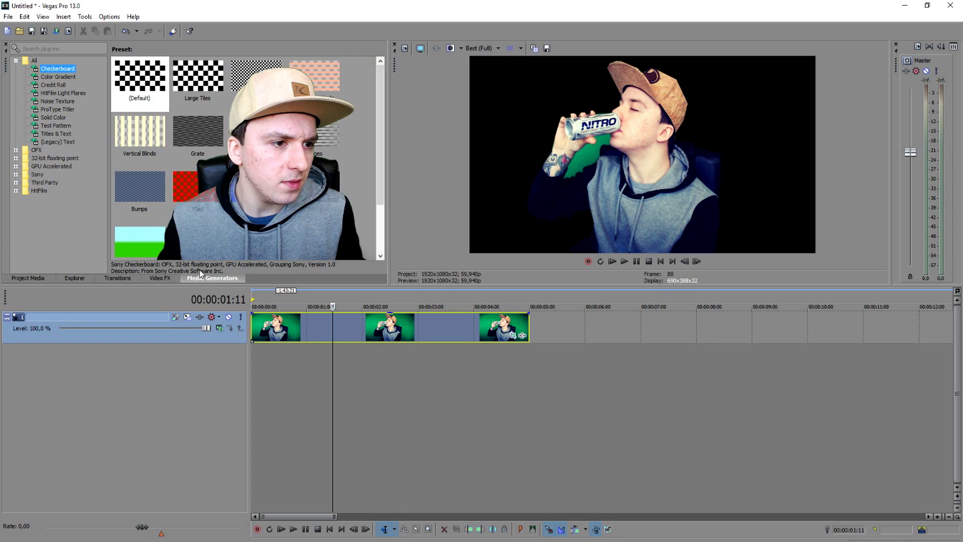
{"action": "left_click", "coordinate": [57, 101]}
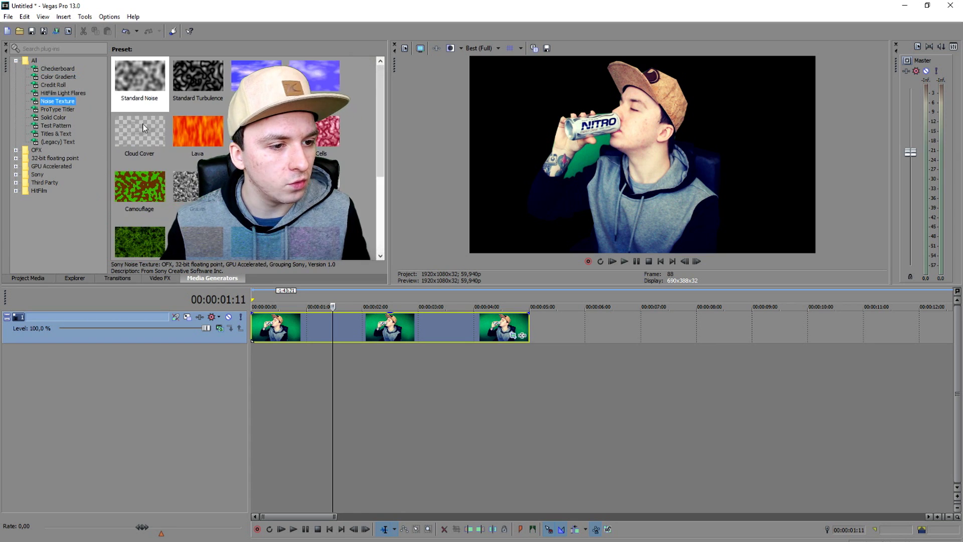
{"action": "scroll", "coordinate": [200, 141], "scroll_direction": "up", "scroll_amount": 1}
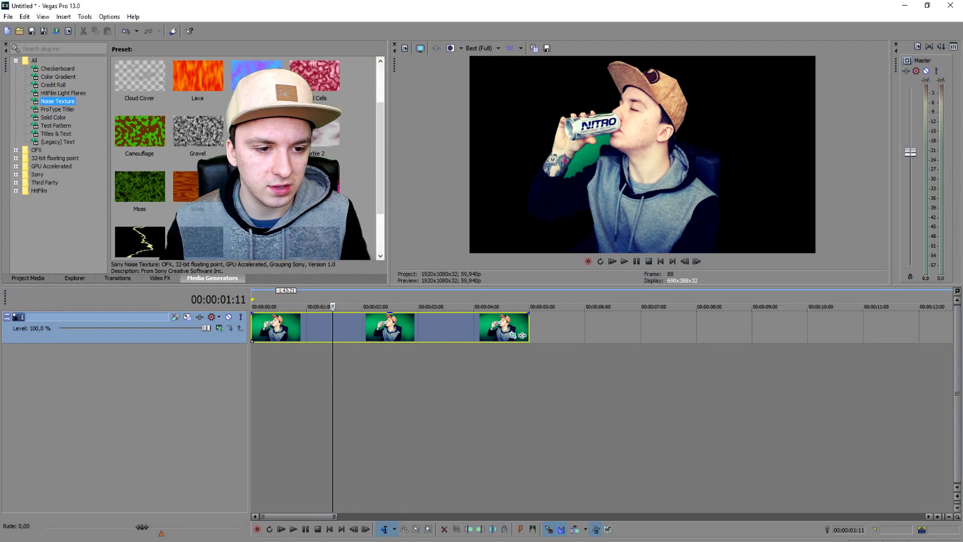
{"action": "left_click", "coordinate": [186, 187]}
{"action": "left_click_drag", "start_coordinate": [204, 195], "coordinate": [301, 366]}
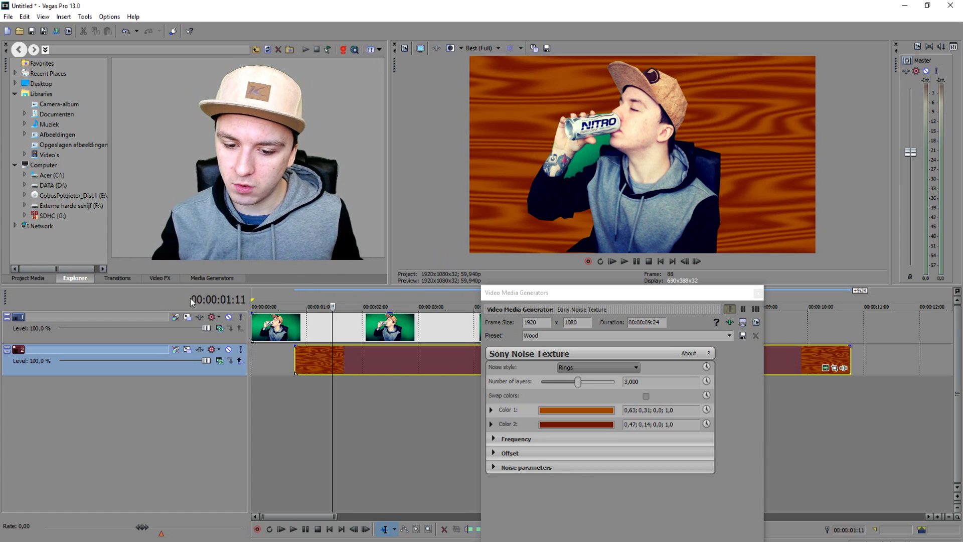
{"action": "left_click", "coordinate": [390, 325]}
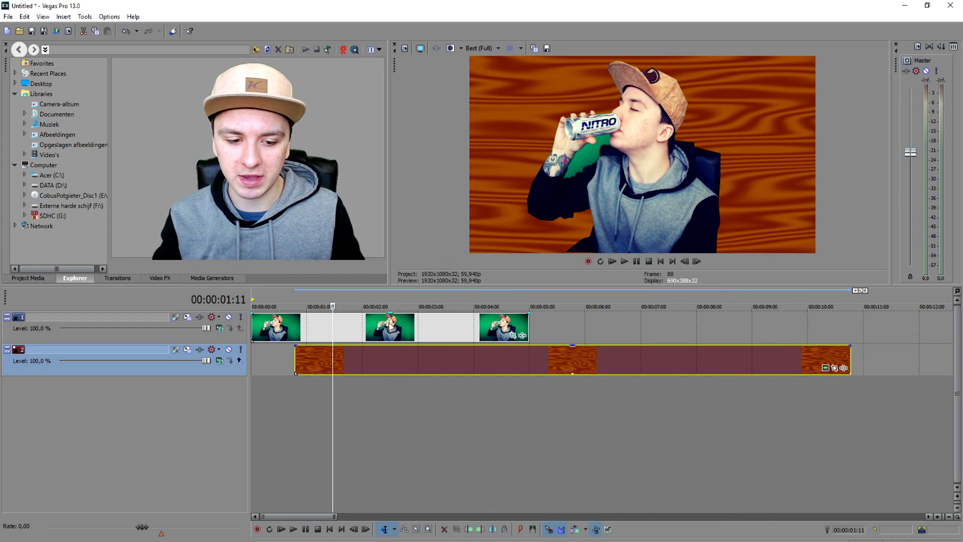
{"action": "left_click_drag", "start_coordinate": [393, 354], "coordinate": [286, 355]}
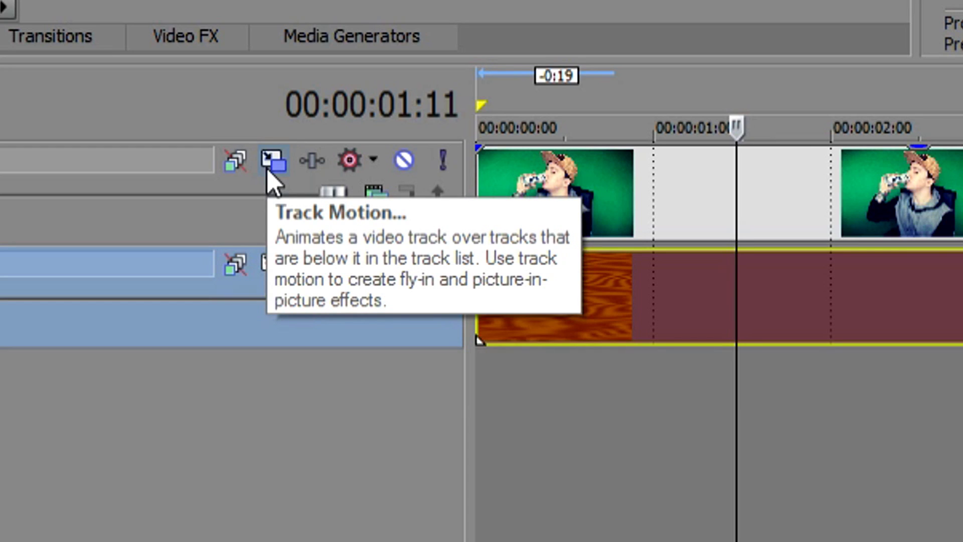
Reset track 1's motion and shift it right to X 505,85, Y -10,12
{"action": "left_click", "coordinate": [266, 168]}
{"action": "left_click_drag", "start_coordinate": [506, 95], "coordinate": [506, 287]}
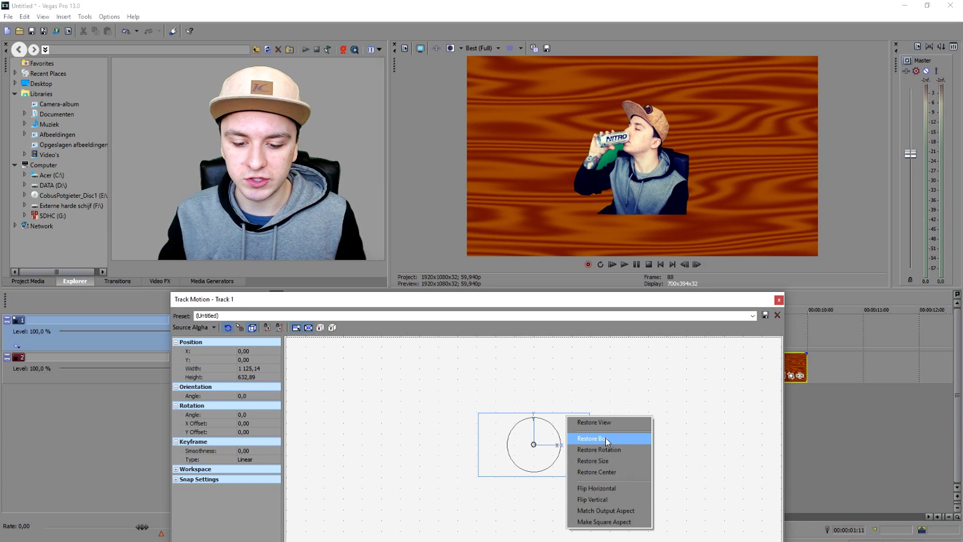
{"action": "left_click", "coordinate": [606, 438]}
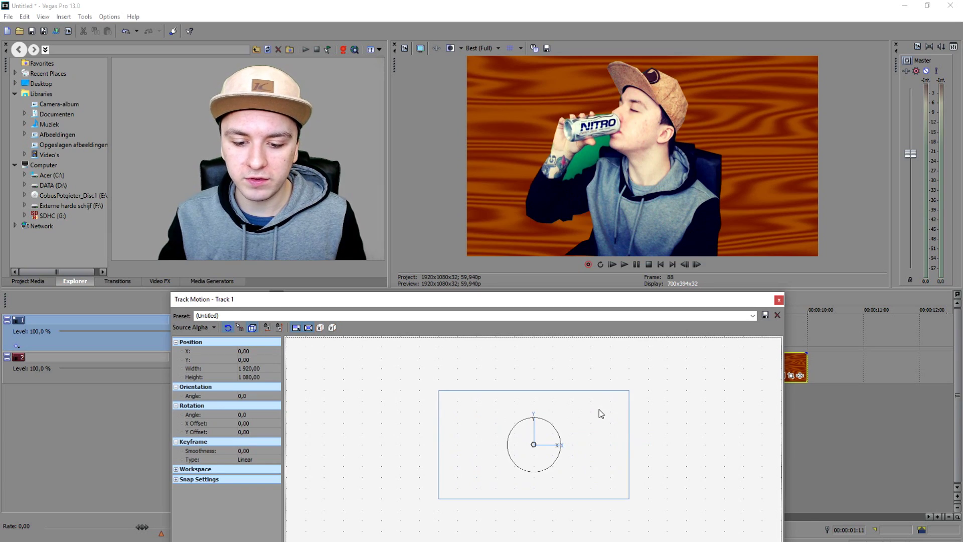
{"action": "left_click_drag", "start_coordinate": [613, 414], "coordinate": [659, 415]}
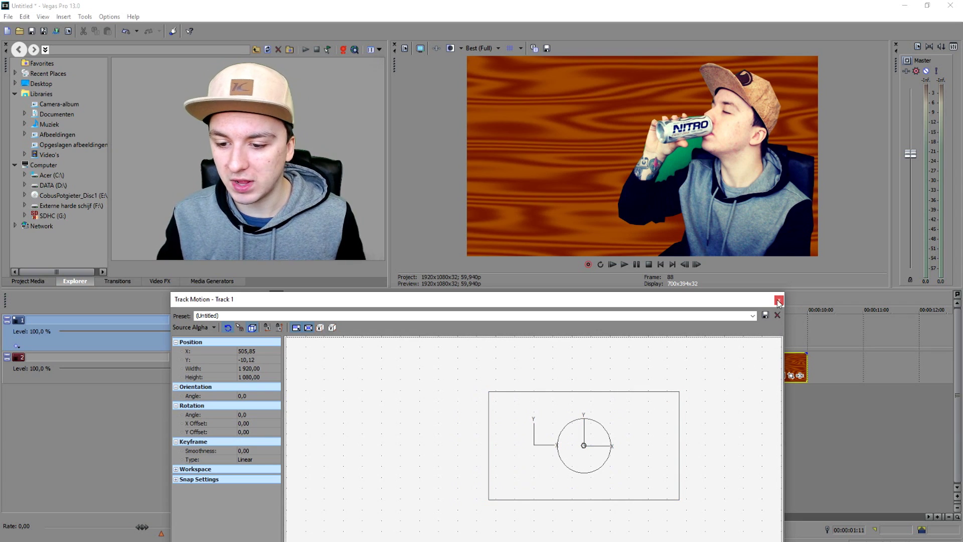
{"action": "left_click", "coordinate": [778, 301]}
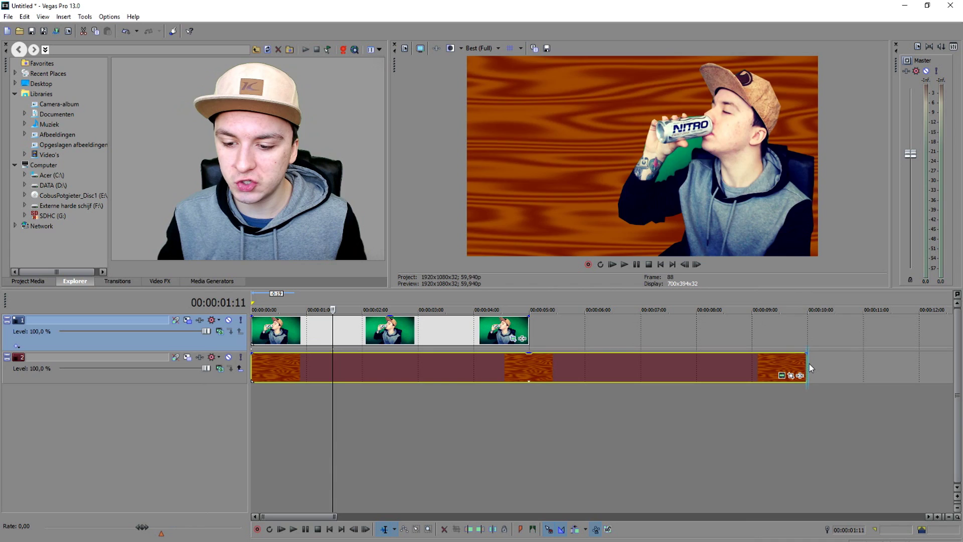
{"action": "left_click_drag", "start_coordinate": [809, 367], "coordinate": [742, 367]}
Cut the wood texture to end at 5 seconds, matching the man's clip, then show the generators
{"action": "left_click", "coordinate": [460, 310]}
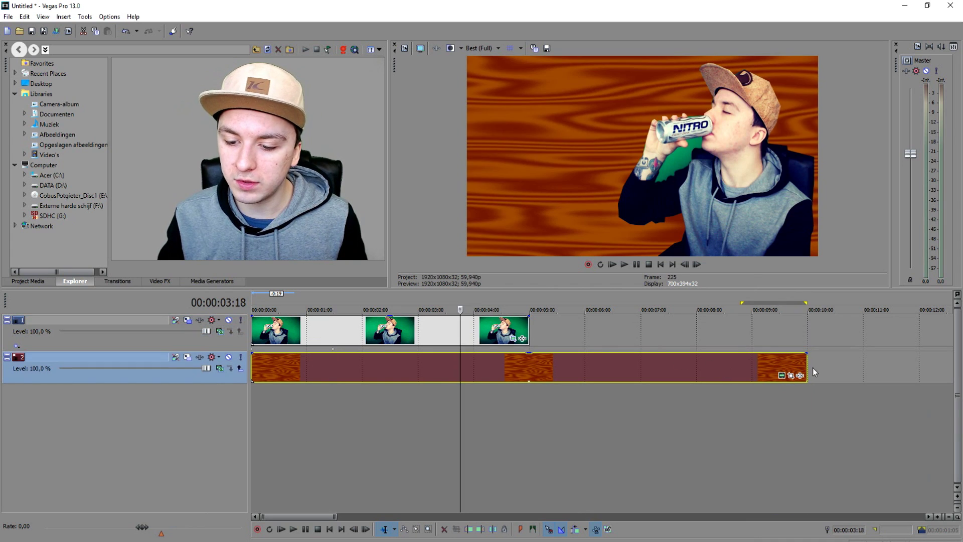
{"action": "key", "text": "ctrl+z"}
{"action": "left_click", "coordinate": [410, 344]}
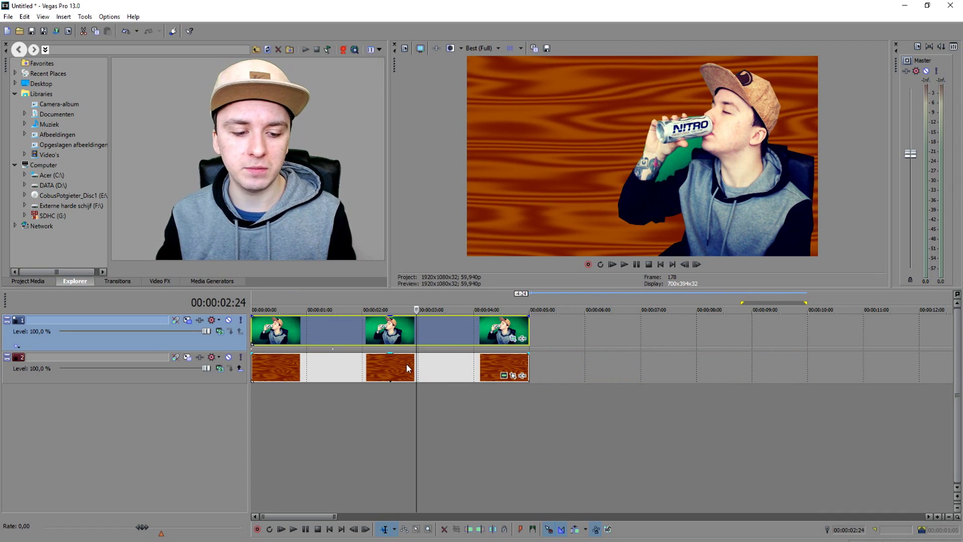
{"action": "left_click", "coordinate": [408, 362]}
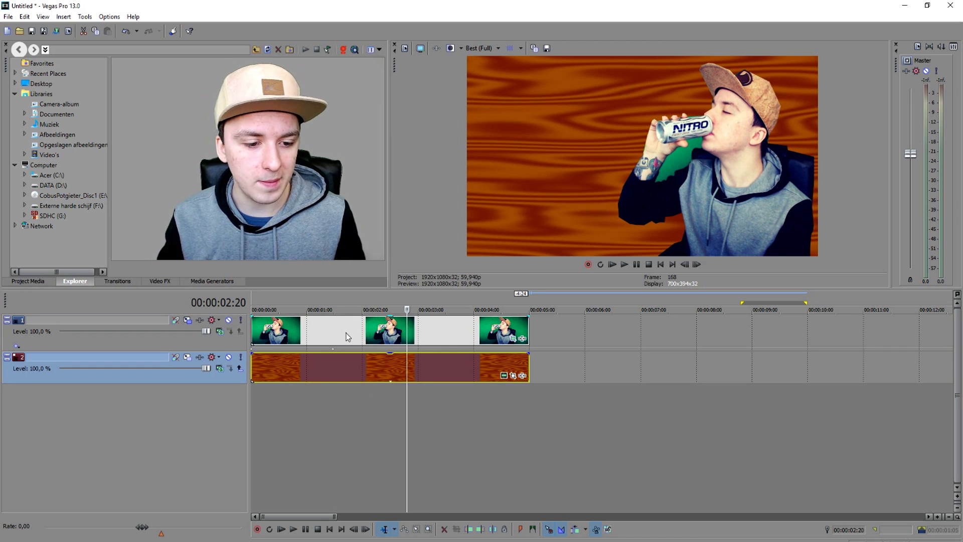
{"action": "left_click", "coordinate": [230, 284]}
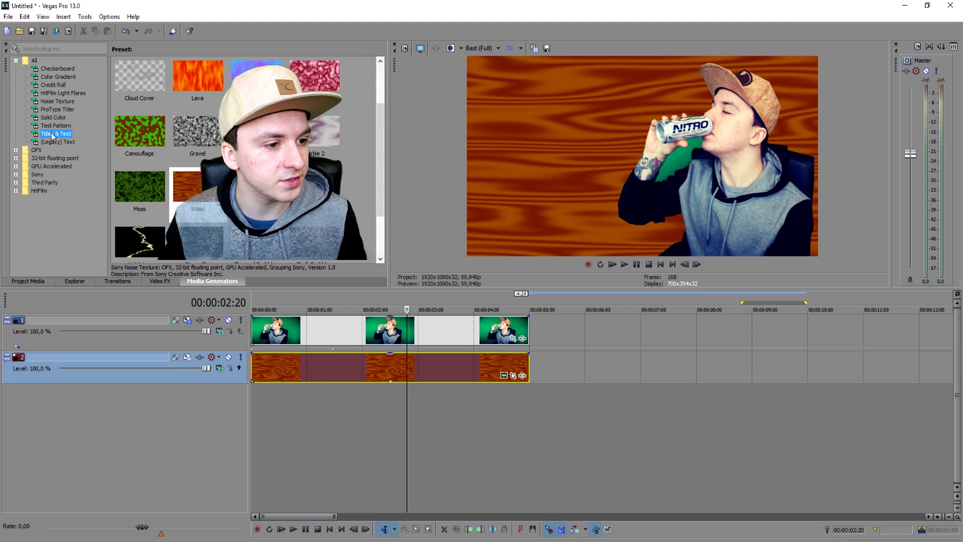
Add a title on a new top track reading 'Nitro', 'Energy', 'Drink' on three lines
{"action": "left_click_drag", "start_coordinate": [304, 274], "coordinate": [353, 305]}
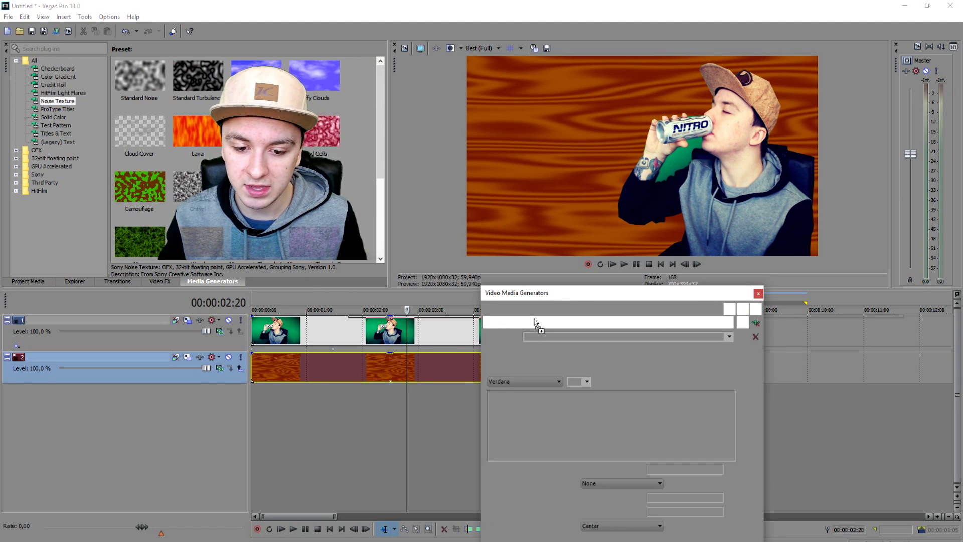
{"action": "triple_click", "coordinate": [553, 392]}
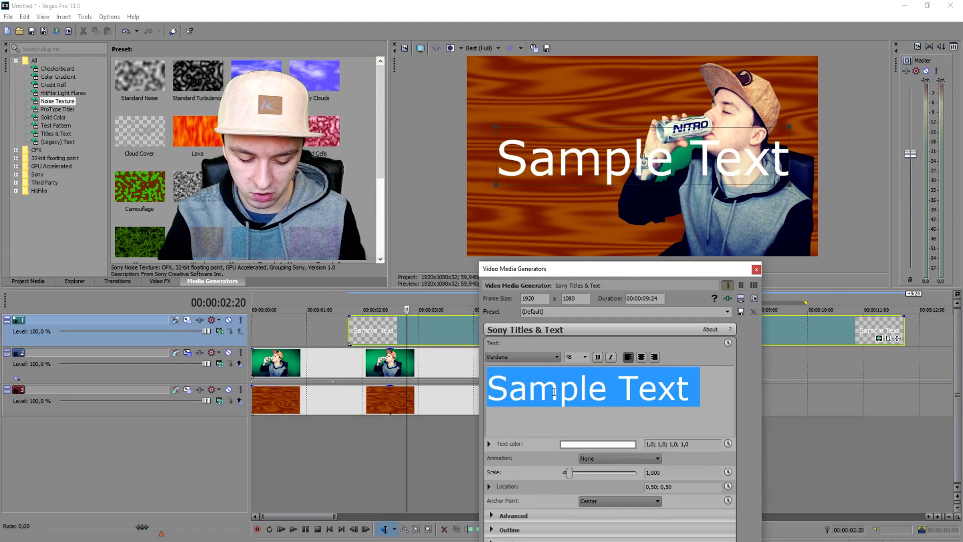
{"action": "type", "text": "Nitro"}
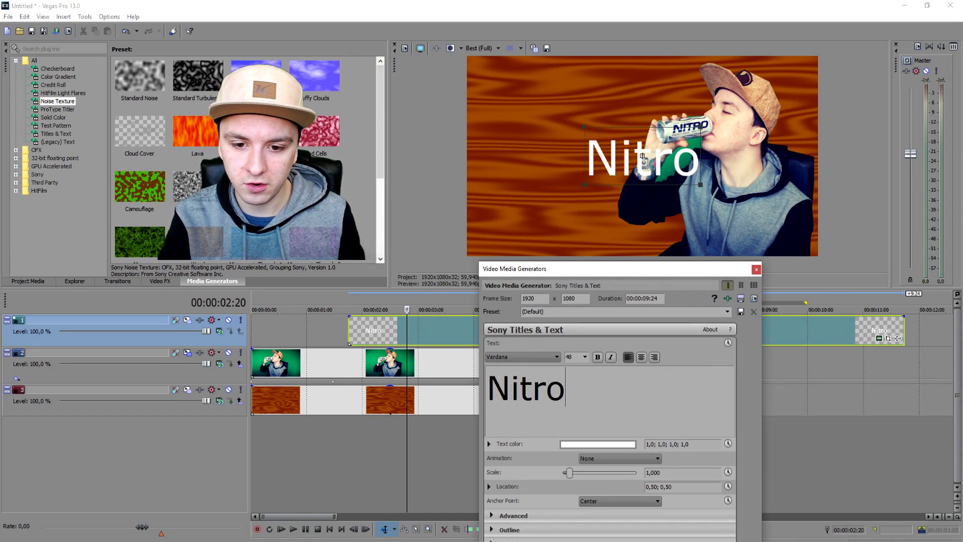
{"action": "key", "text": "Return"}
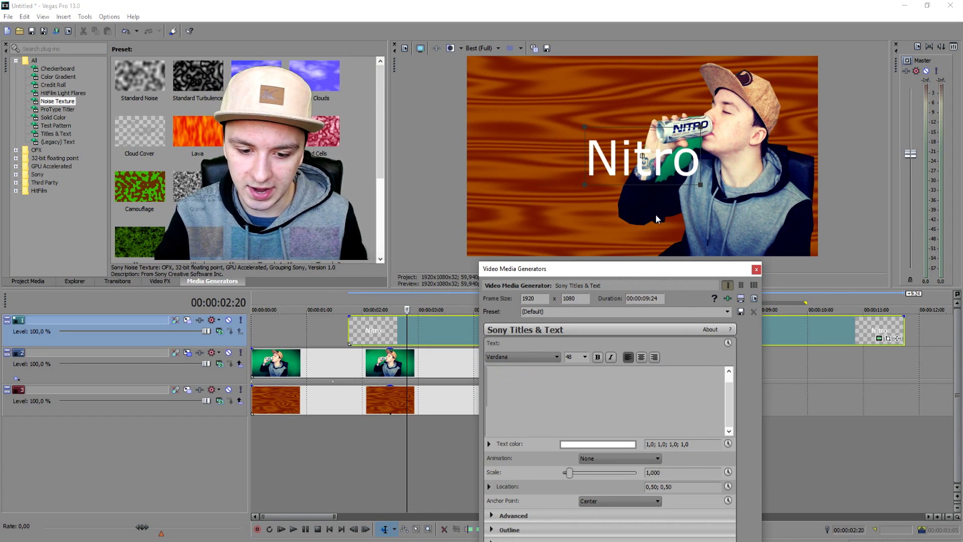
{"action": "type", "text": "Energy"}
{"action": "key", "text": "Return"}
{"action": "type", "text": "Drin"}
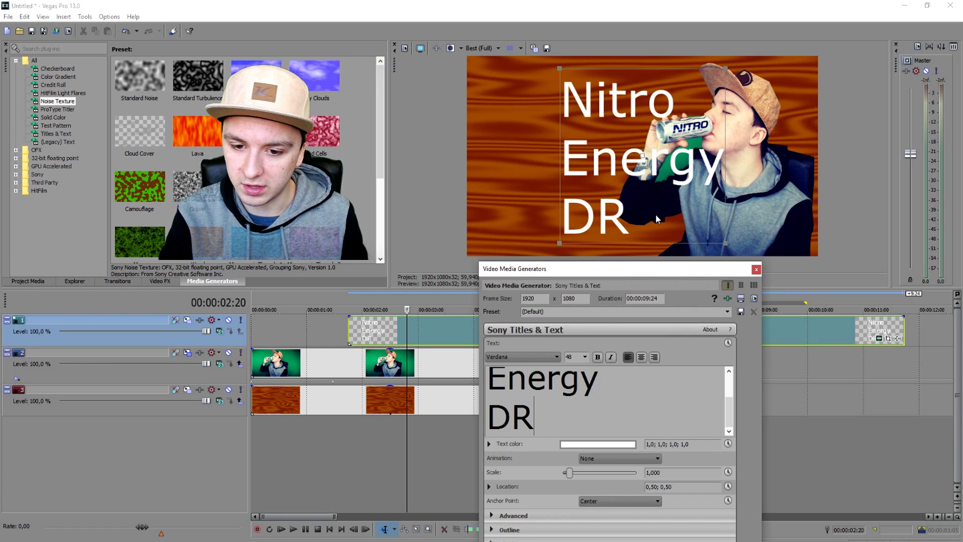
{"action": "key", "text": "BackSpace"}
{"action": "type", "text": "nk"}
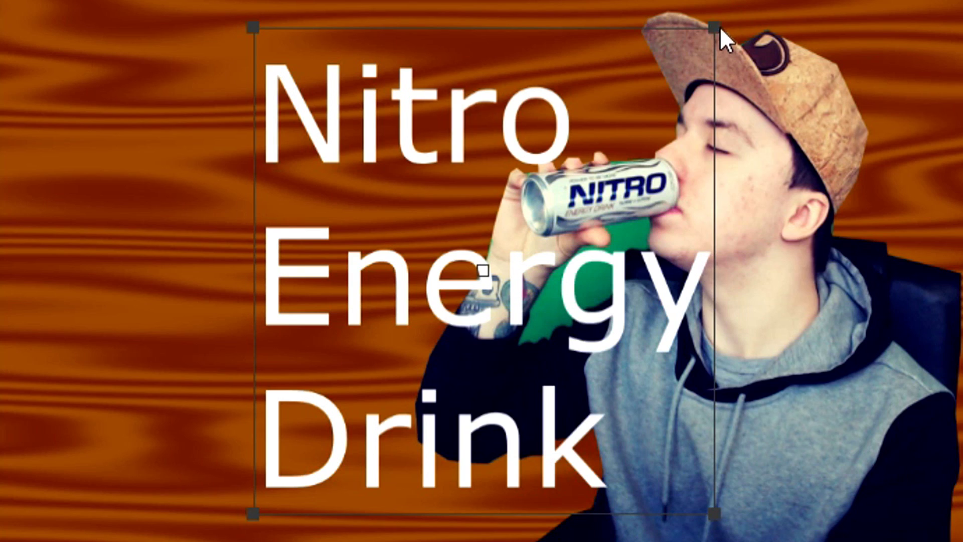
Scale the title to 0,759 and place it at the upper left (0,25; 0,63)
{"action": "left_click_drag", "start_coordinate": [729, 70], "coordinate": [699, 80]}
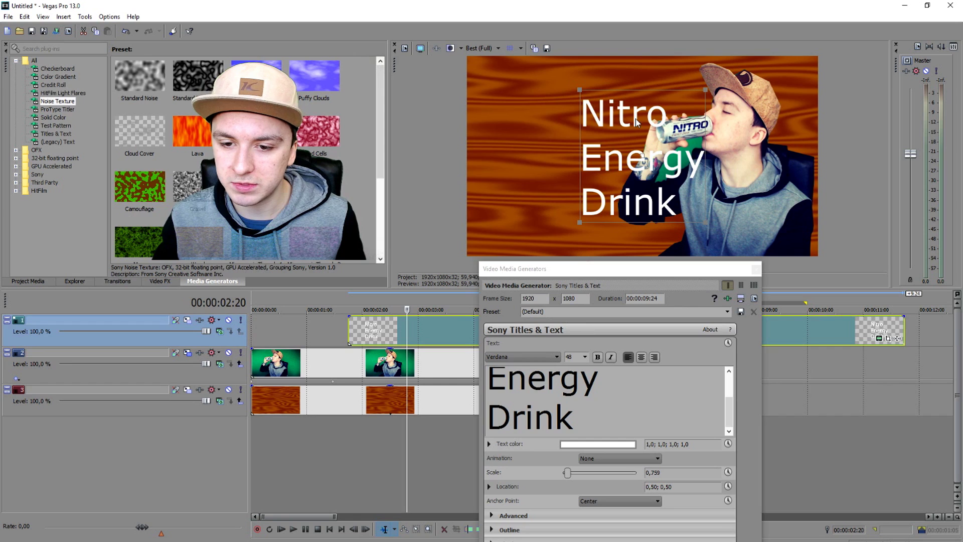
{"action": "left_click_drag", "start_coordinate": [636, 123], "coordinate": [549, 96]}
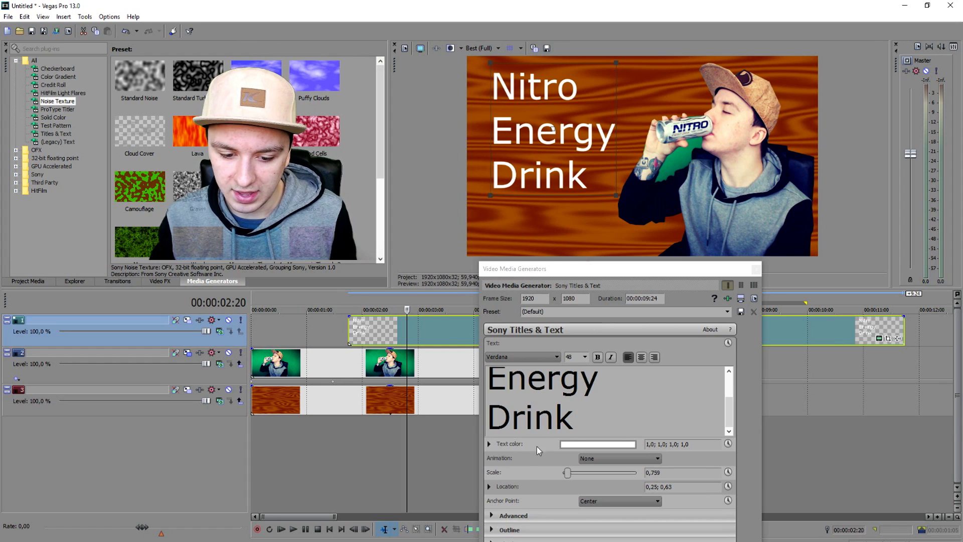
{"action": "left_click_drag", "start_coordinate": [528, 277], "coordinate": [542, 225]}
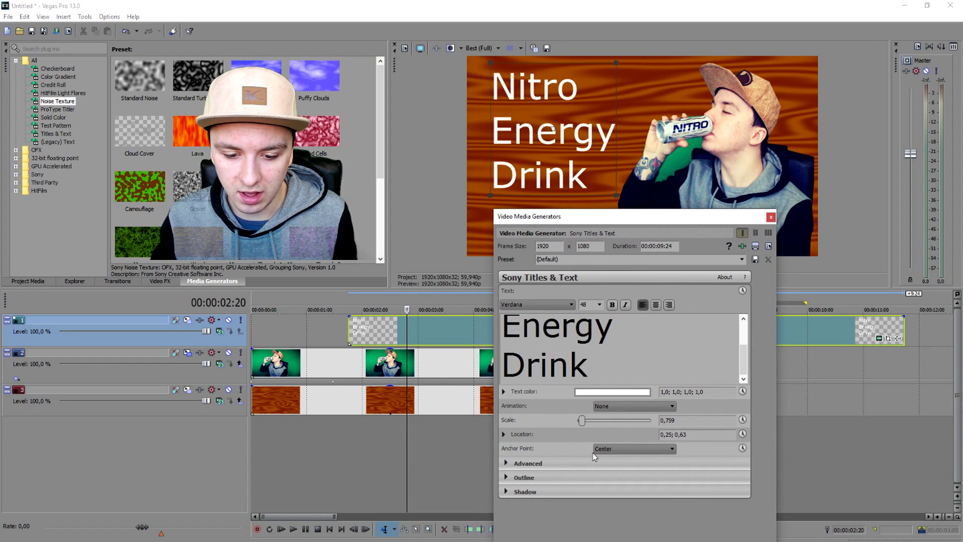
Give the title a red outline of width about 6,327
{"action": "left_click", "coordinate": [508, 476]}
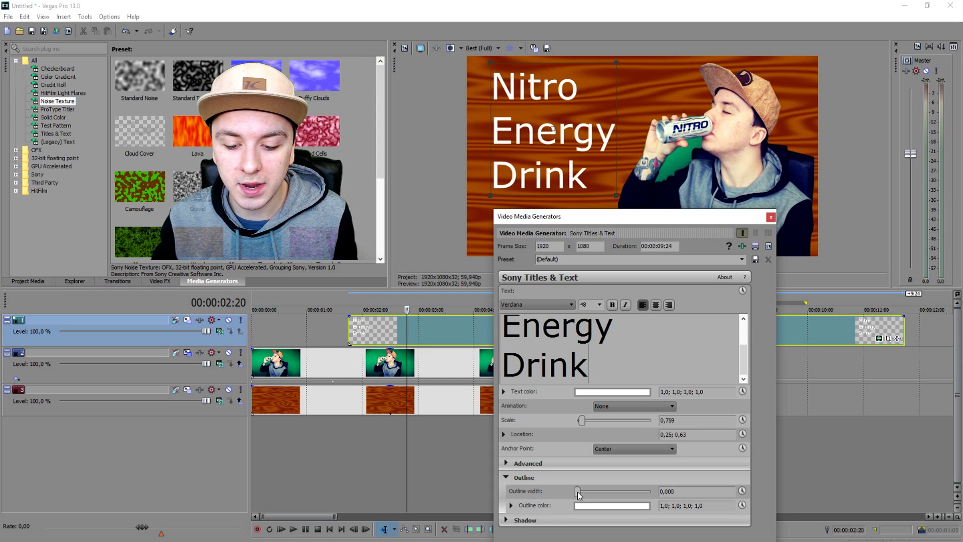
{"action": "left_click_drag", "start_coordinate": [584, 362], "coordinate": [626, 377]}
{"action": "left_click_drag", "start_coordinate": [594, 495], "coordinate": [622, 493]}
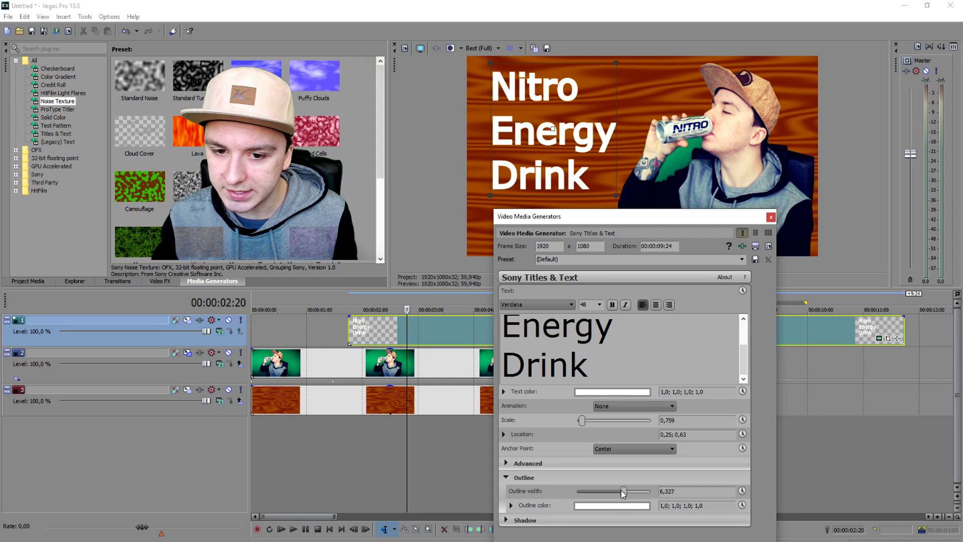
{"action": "left_click", "coordinate": [612, 507]}
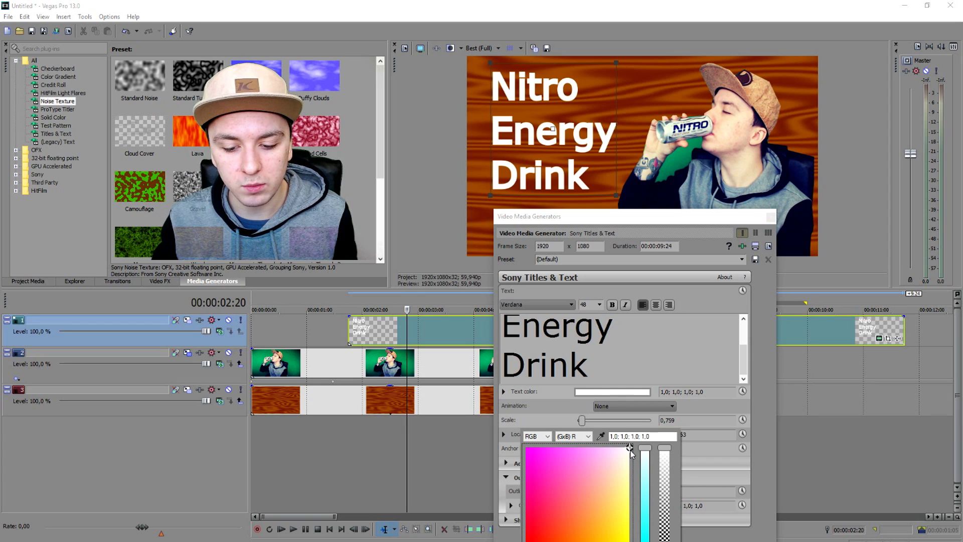
{"action": "left_click_drag", "start_coordinate": [615, 475], "coordinate": [556, 517]}
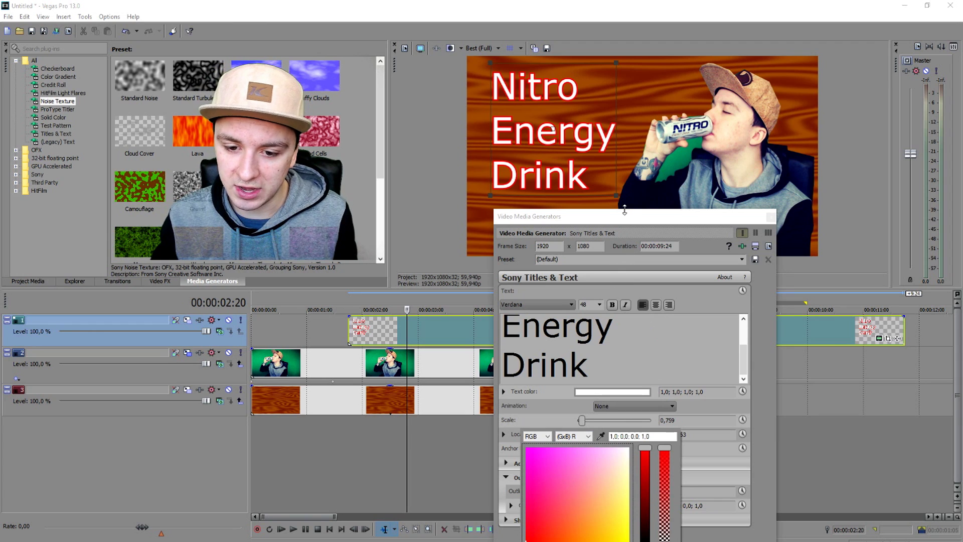
{"action": "left_click", "coordinate": [624, 216]}
Enable the title's drop shadow
{"action": "left_click_drag", "start_coordinate": [624, 220], "coordinate": [745, 67]}
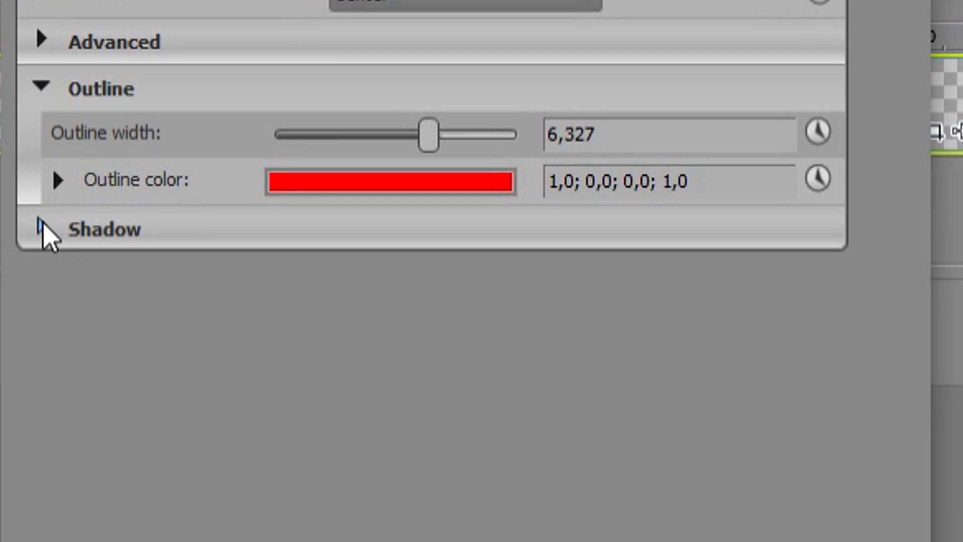
{"action": "left_click", "coordinate": [617, 368]}
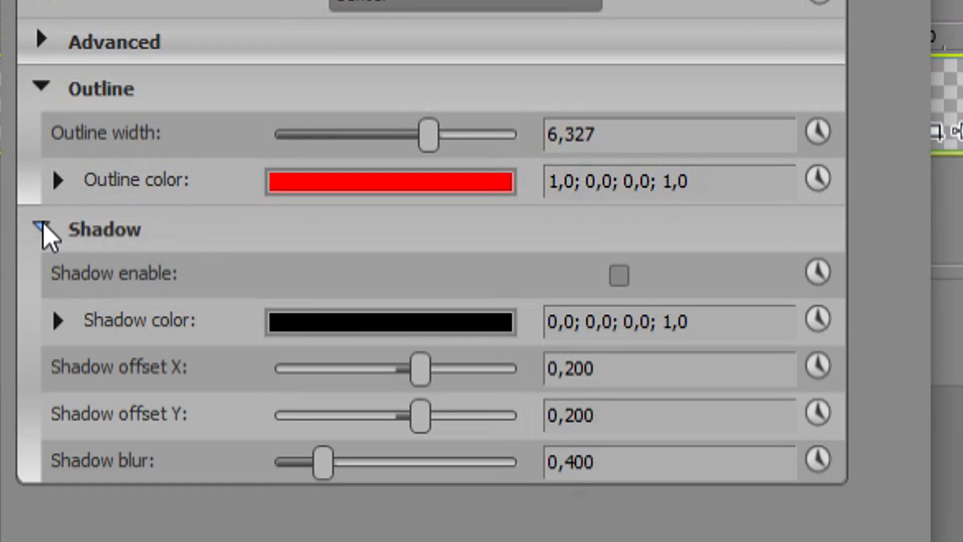
{"action": "left_click", "coordinate": [621, 274]}
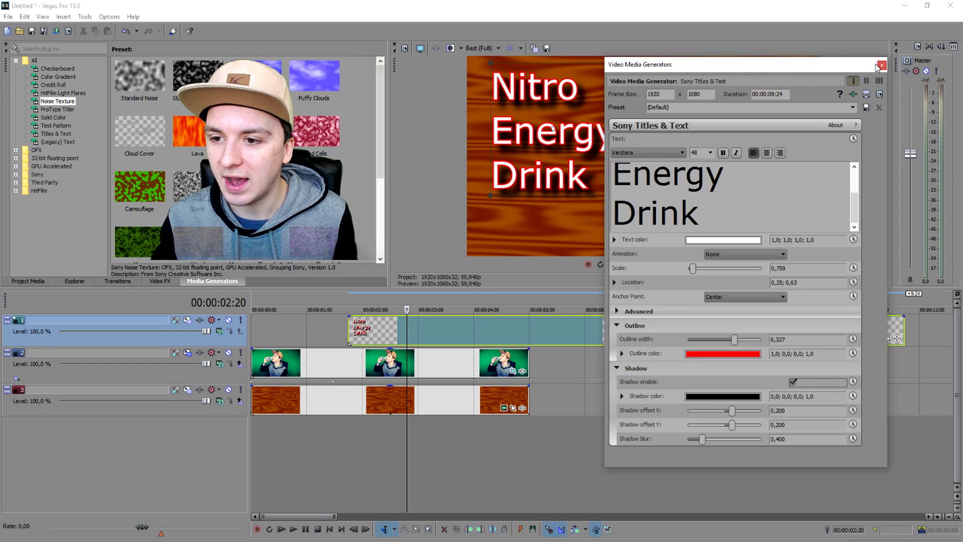
Close the title editor and align both the wood and title events to start at 00:00
{"action": "left_click", "coordinate": [881, 65]}
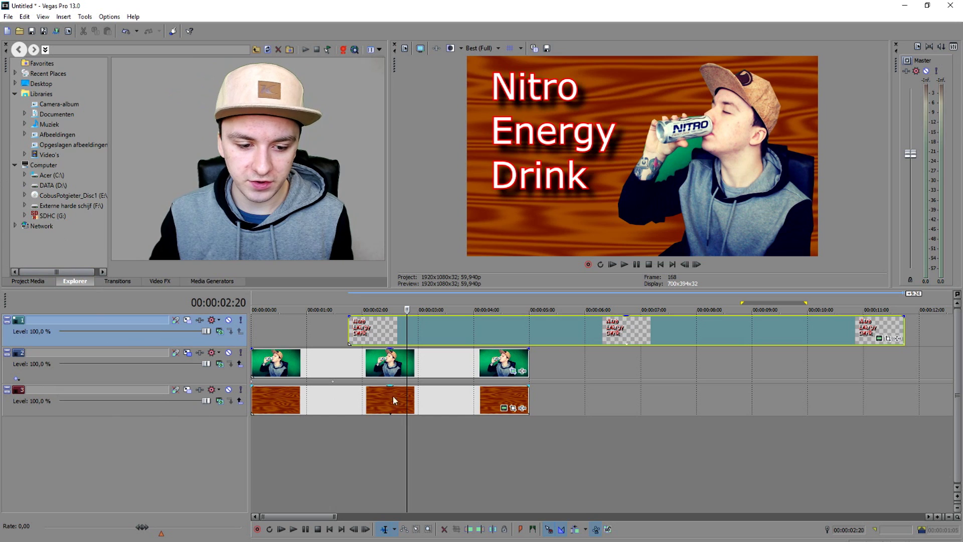
{"action": "left_click_drag", "start_coordinate": [305, 396], "coordinate": [486, 396]}
{"action": "left_click_drag", "start_coordinate": [442, 326], "coordinate": [570, 326]}
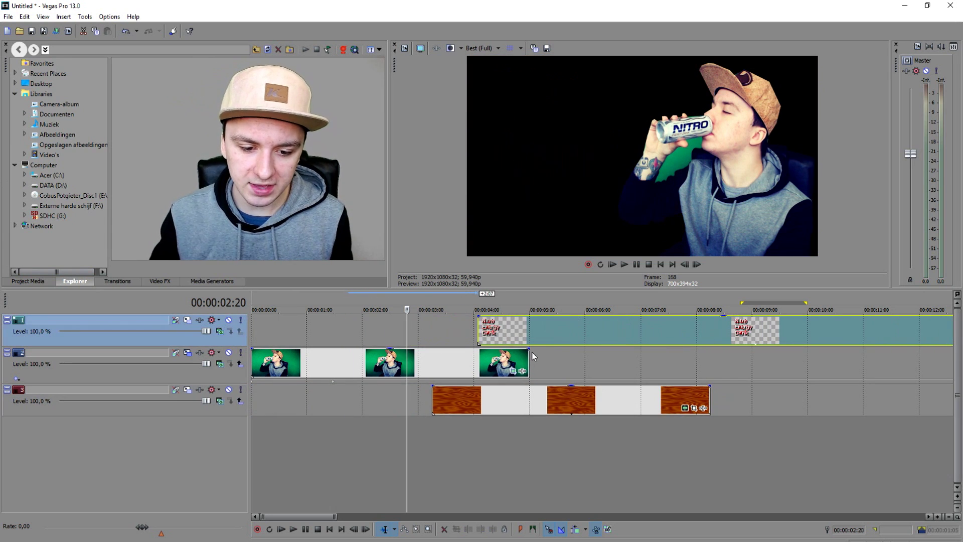
{"action": "left_click_drag", "start_coordinate": [516, 404], "coordinate": [318, 400]}
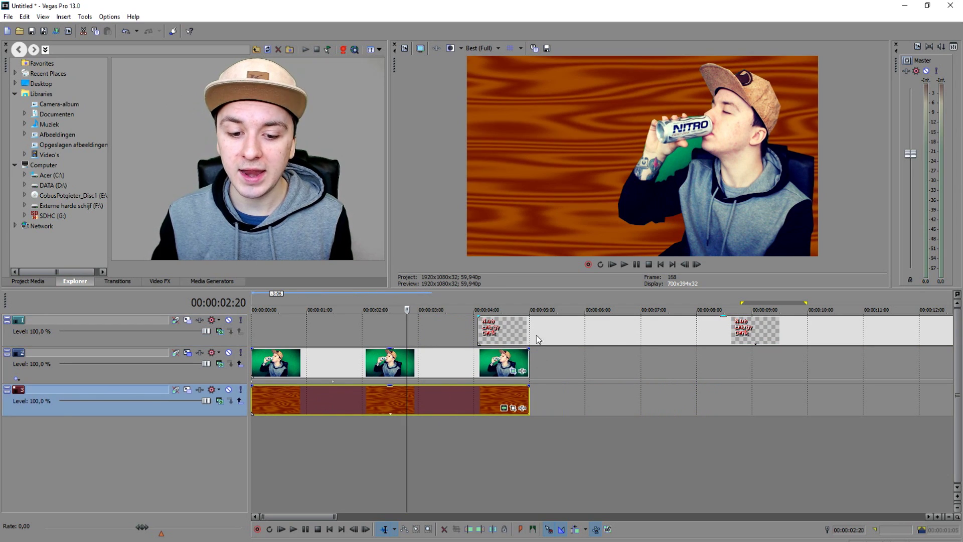
{"action": "left_click", "coordinate": [582, 329]}
{"action": "left_click_drag", "start_coordinate": [583, 329], "coordinate": [294, 317]}
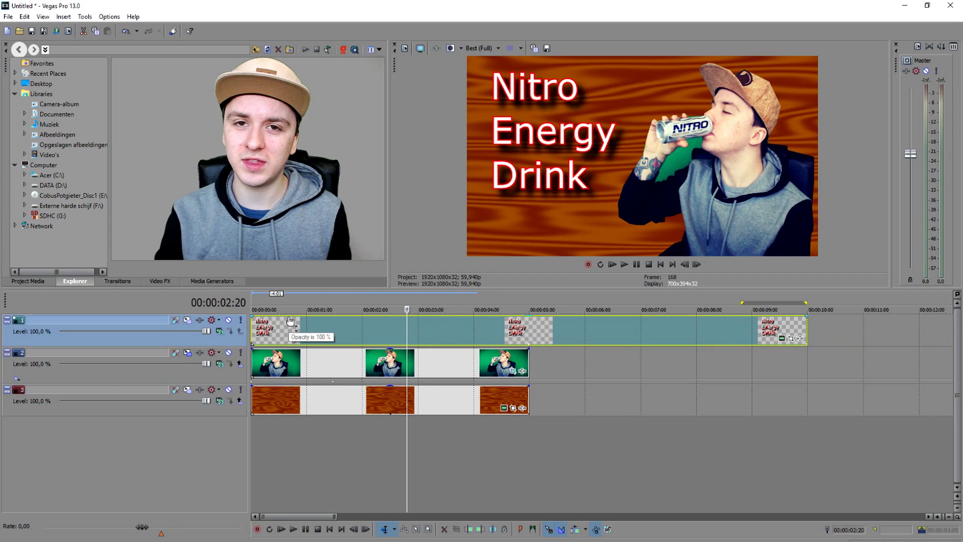